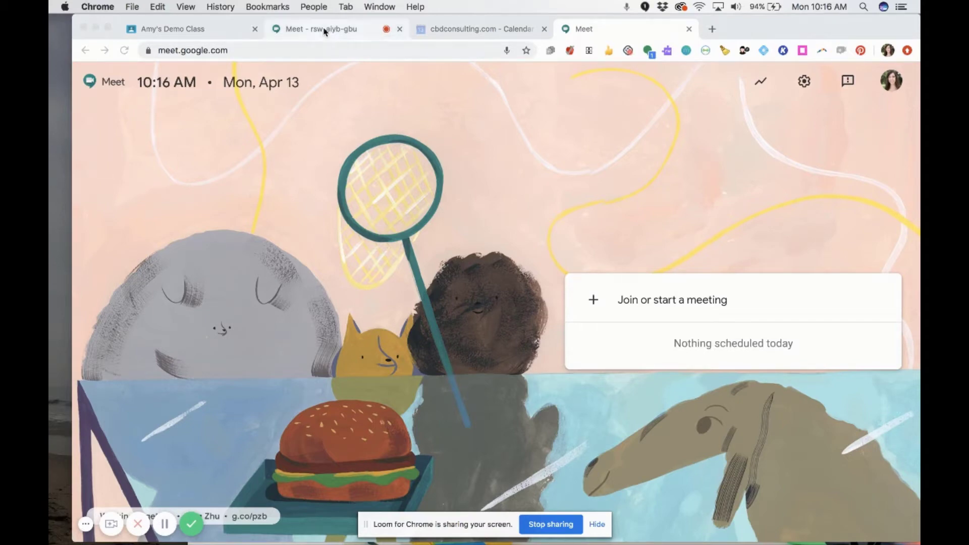
# Switch to the demo class in Google Classroom and highlight its Meet link in the stream header
pyautogui.click(185, 26)
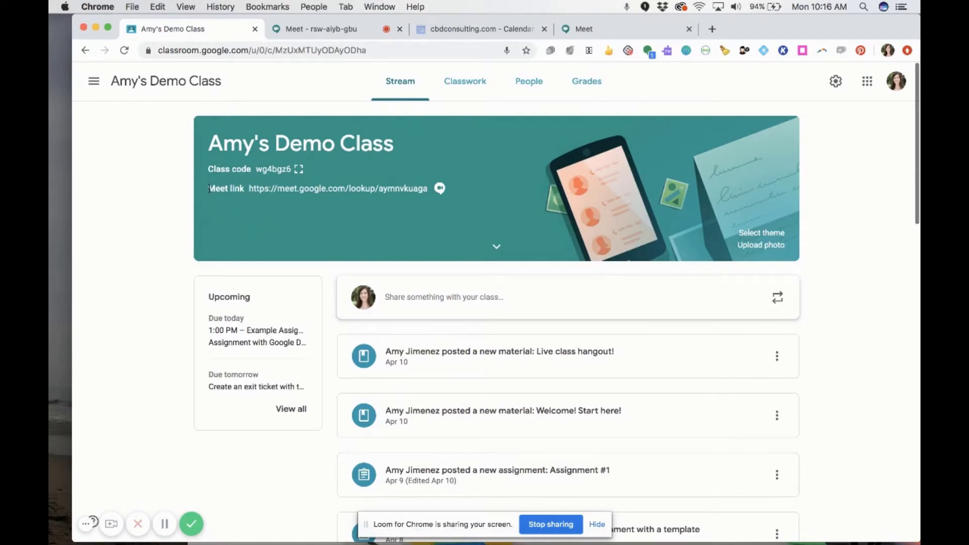
pyautogui.moveTo(207, 188); pyautogui.dragTo(428, 190)
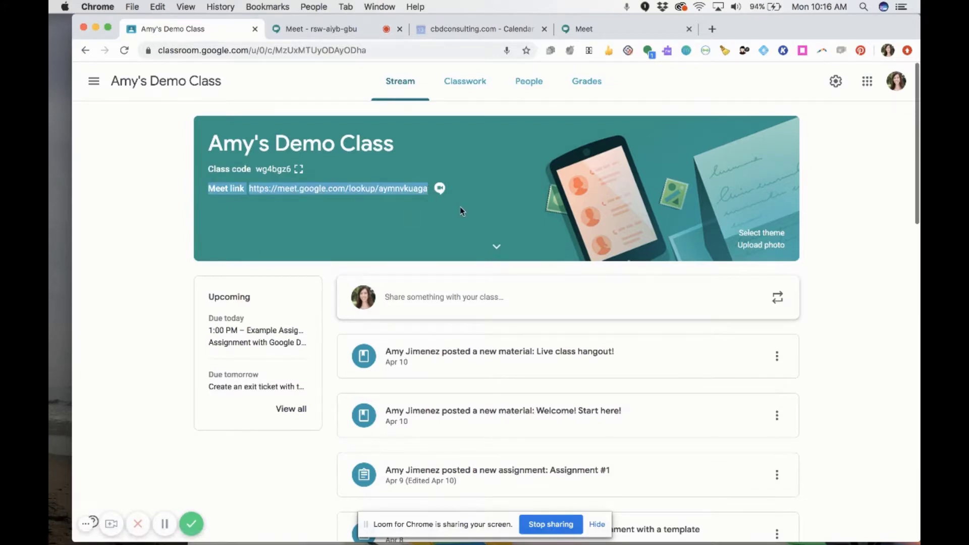
pyautogui.click(846, 165)
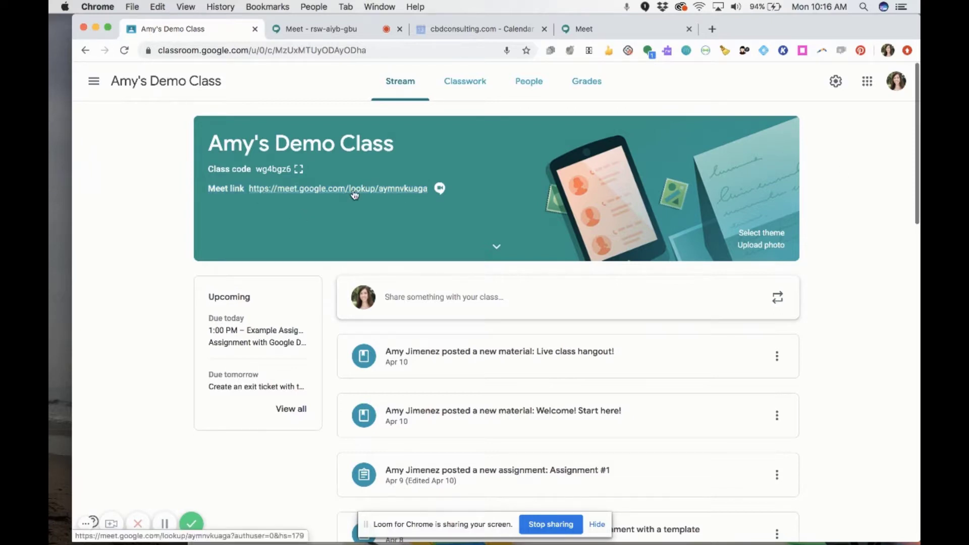
# Review the Meet link and its student visibility option in the class settings, and close the settings
pyautogui.click(837, 83)
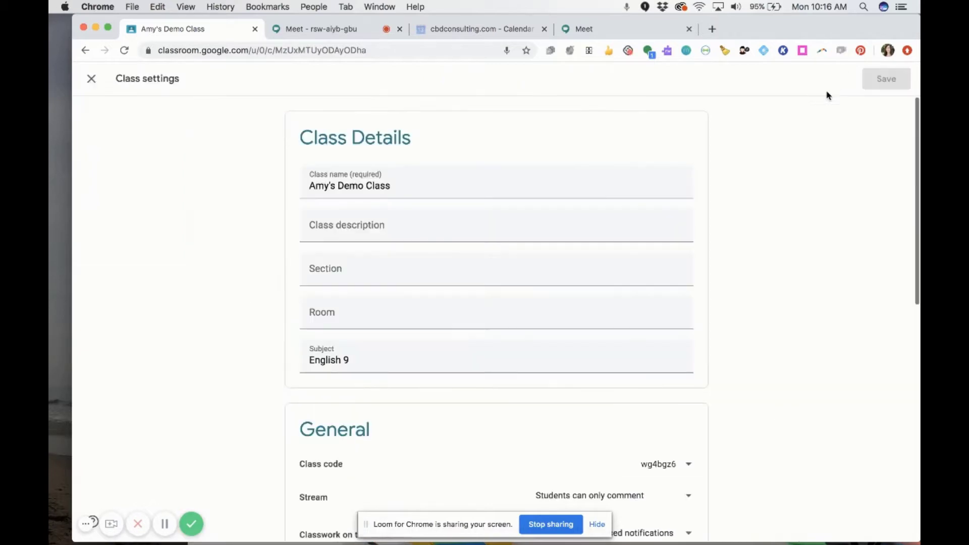
pyautogui.scroll(-7, 764, 171)
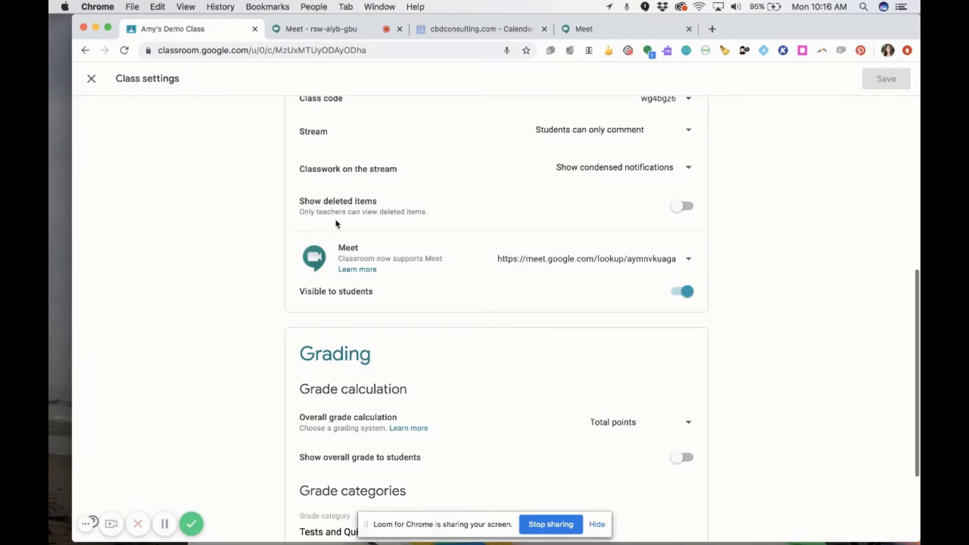
pyautogui.click(93, 83)
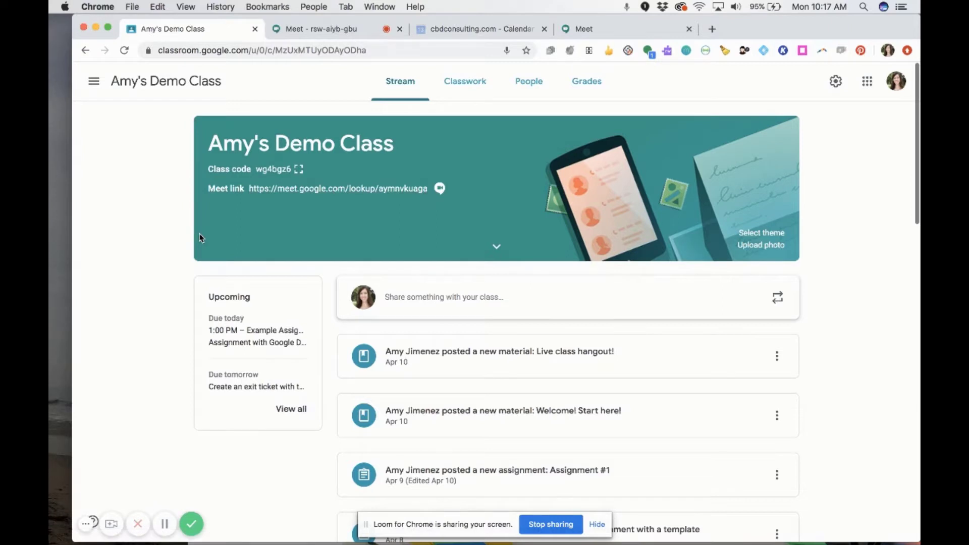
# Switch to Google Calendar, create an all-day event on Apr 16, 2020 and add Hangouts Meet conferencing to it
pyautogui.click(455, 30)
pyautogui.click(485, 247)
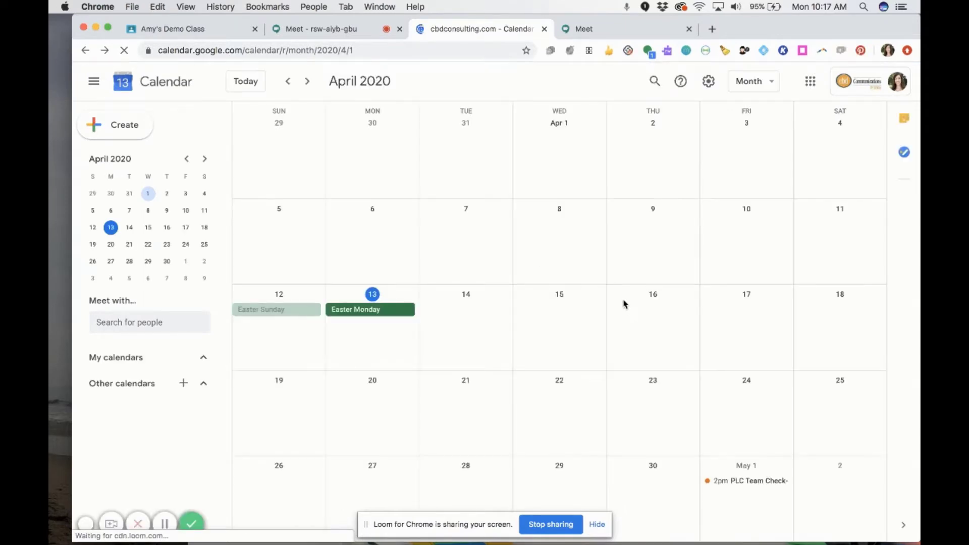
pyautogui.click(621, 299)
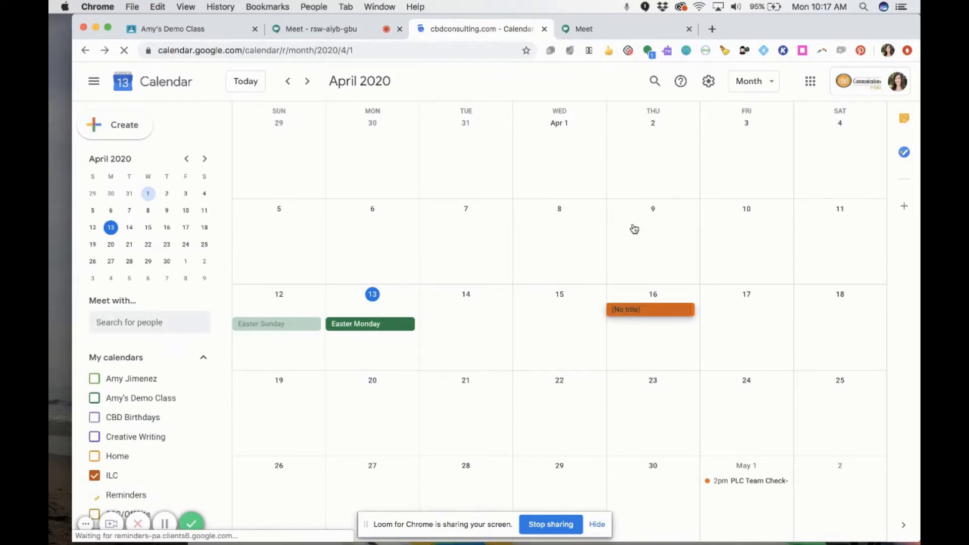
pyautogui.click(626, 311)
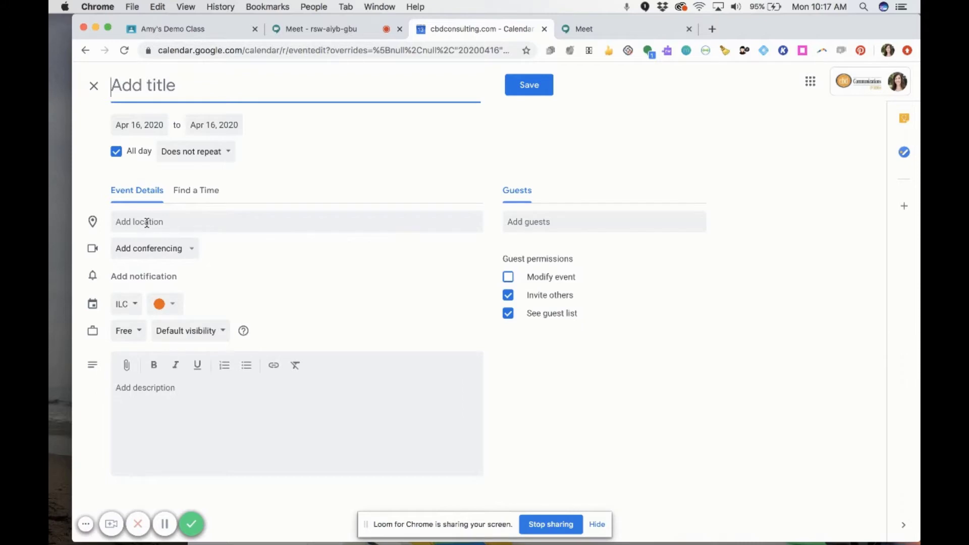
pyautogui.click(191, 251)
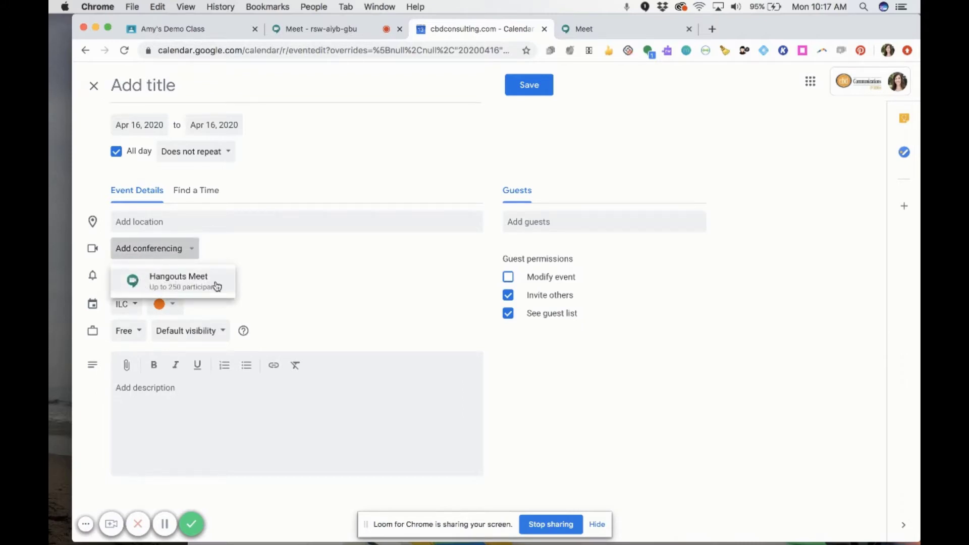
pyautogui.click(195, 285)
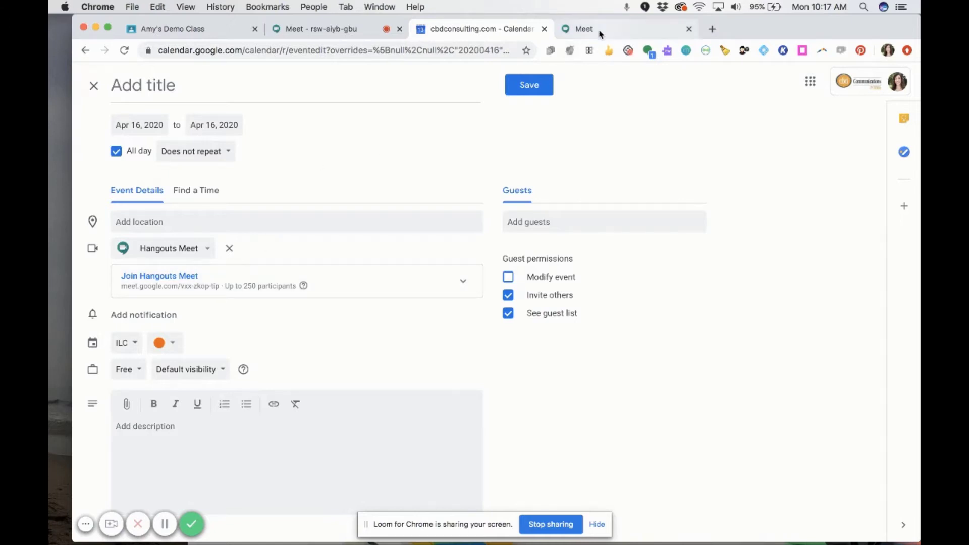
# Open the class's Meet link from its Classroom stream, close the duplicate join page and return to the running call
pyautogui.click(600, 31)
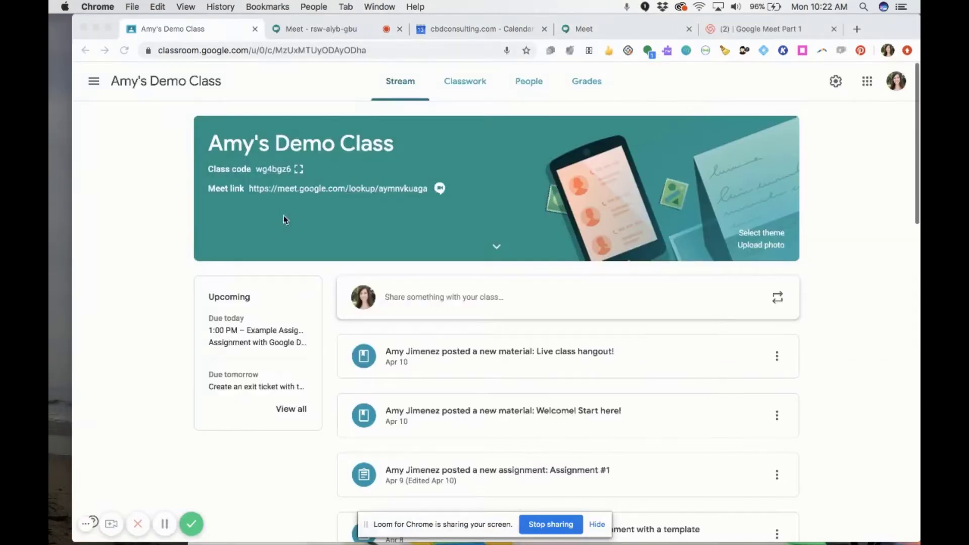
pyautogui.click(303, 189)
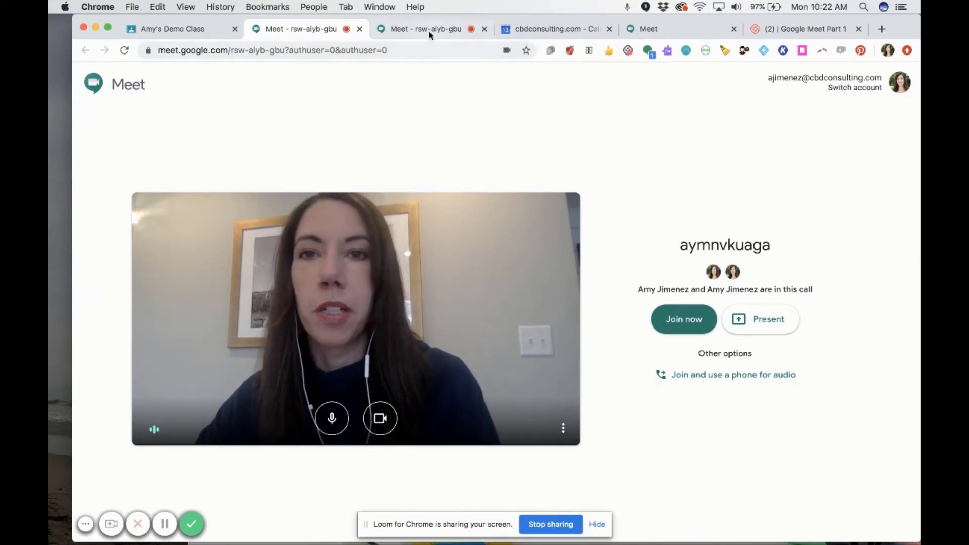
pyautogui.click(380, 33)
pyautogui.click(360, 29)
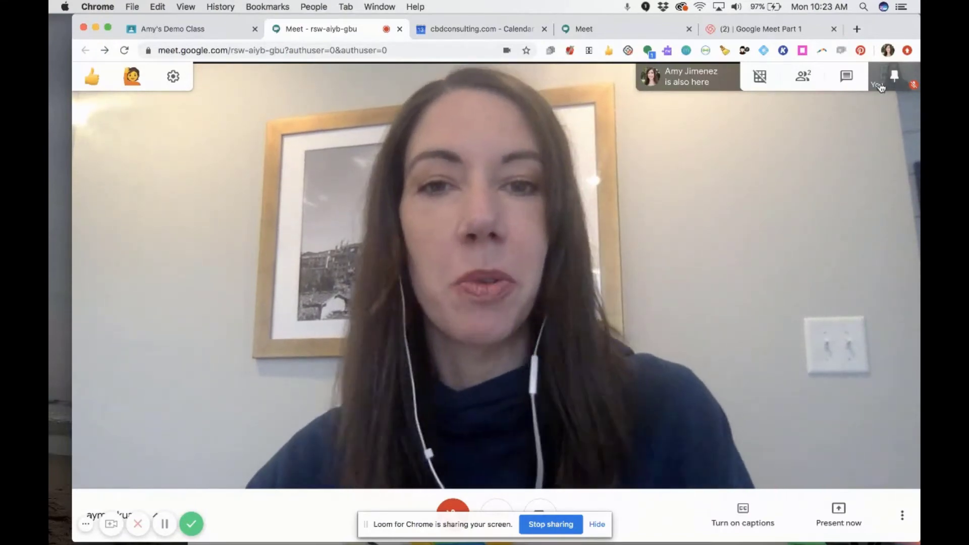
# Unpin your own video to show the other participant in the main view, and pin your video again
pyautogui.click(878, 81)
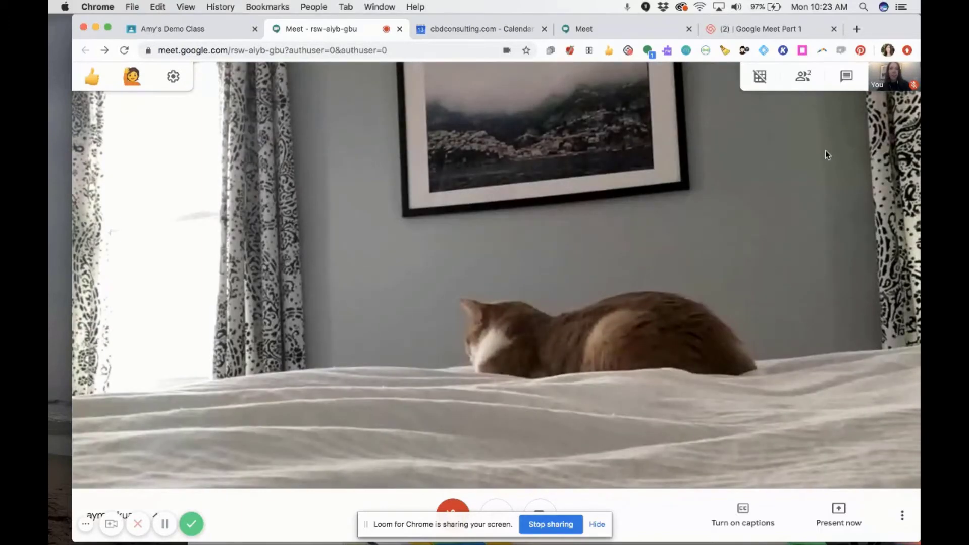
pyautogui.click(895, 76)
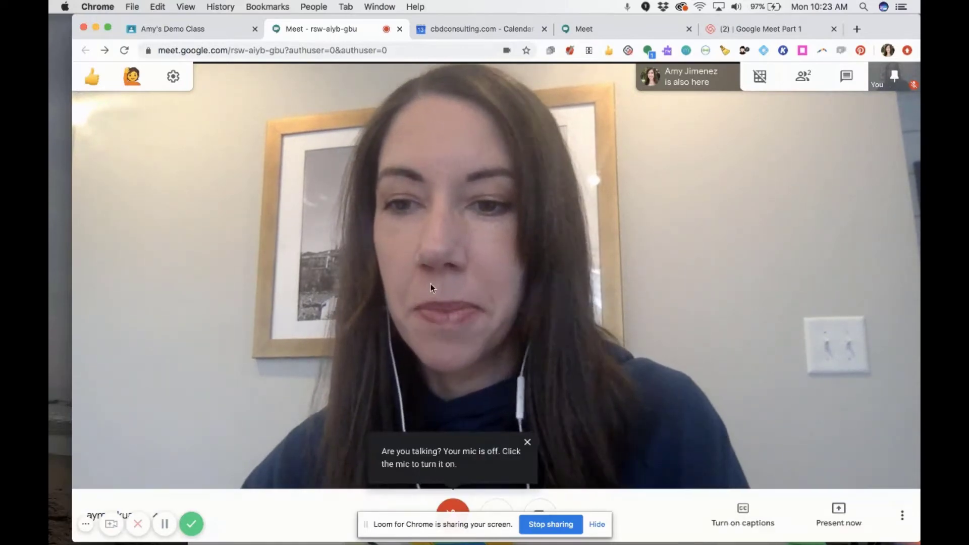
# Hide the screen-sharing notice and collapse the Loom recording controls to uncover the call controls
pyautogui.click(597, 524)
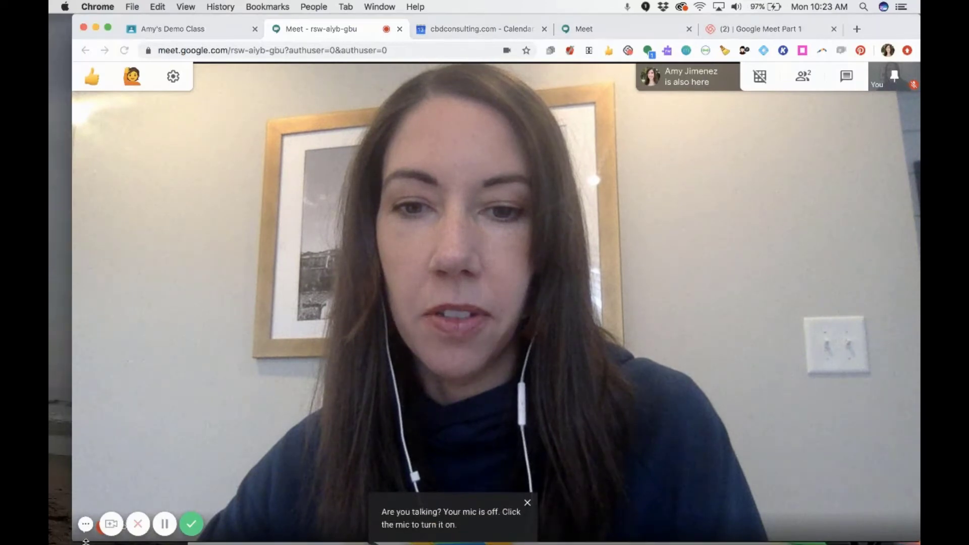
pyautogui.click(86, 525)
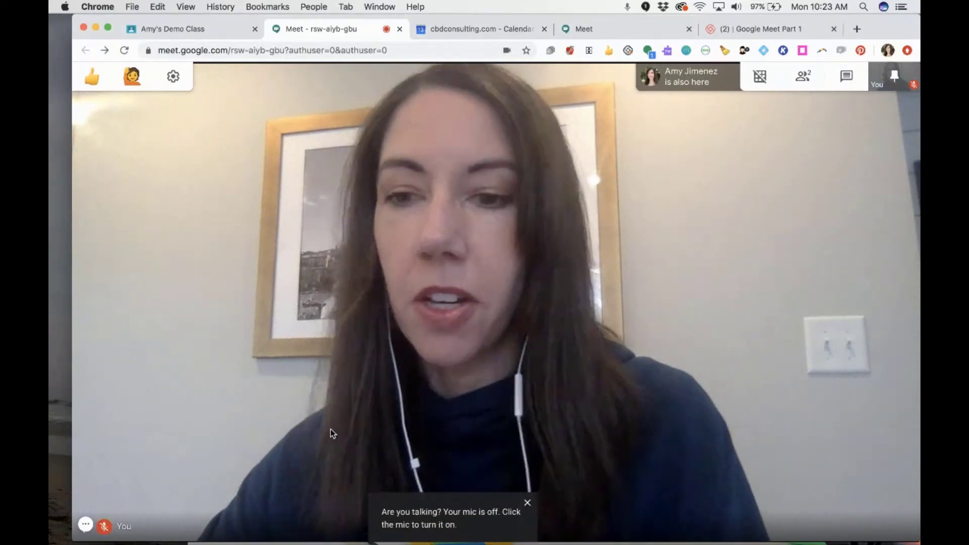
pyautogui.moveTo(483, 530)
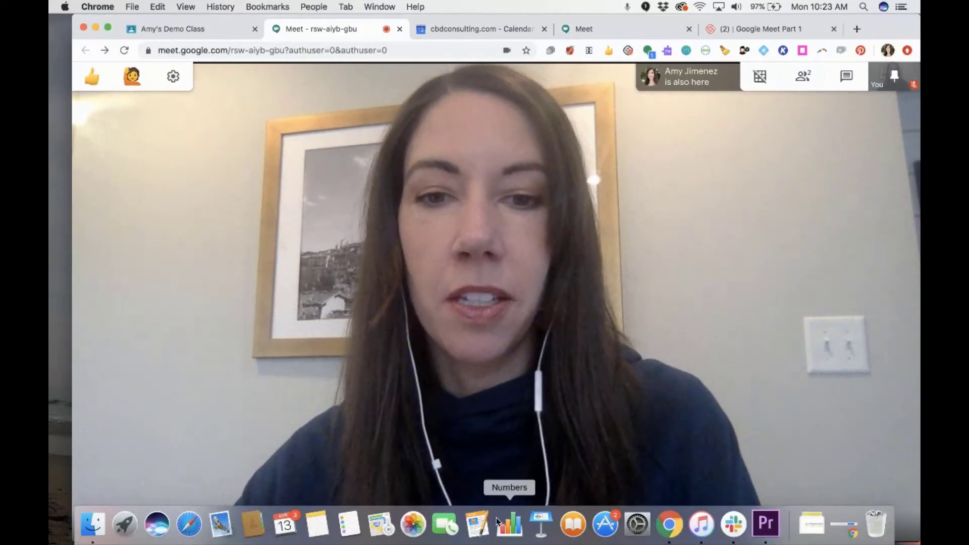
pyautogui.moveTo(368, 539)
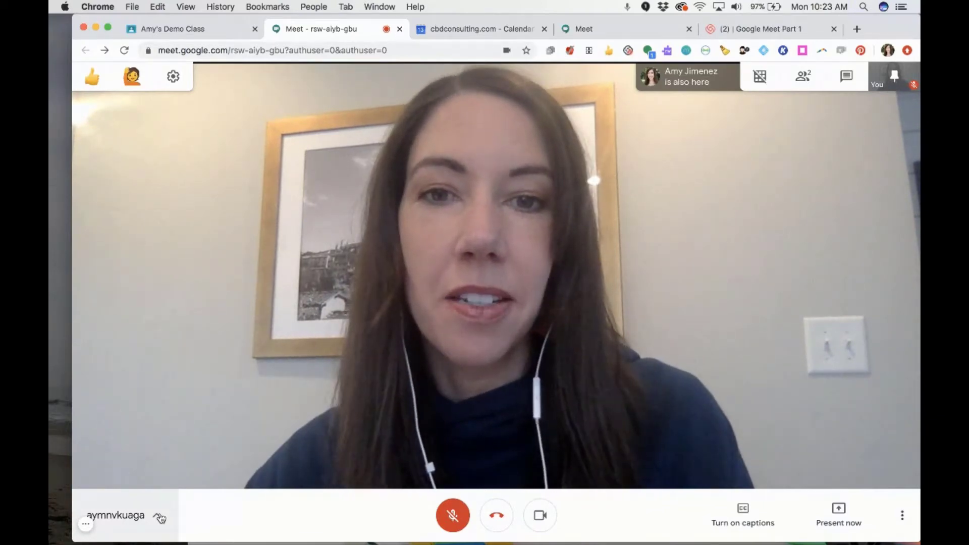
# View the meeting's joining details, and turn the live captions on and off again
pyautogui.click(160, 518)
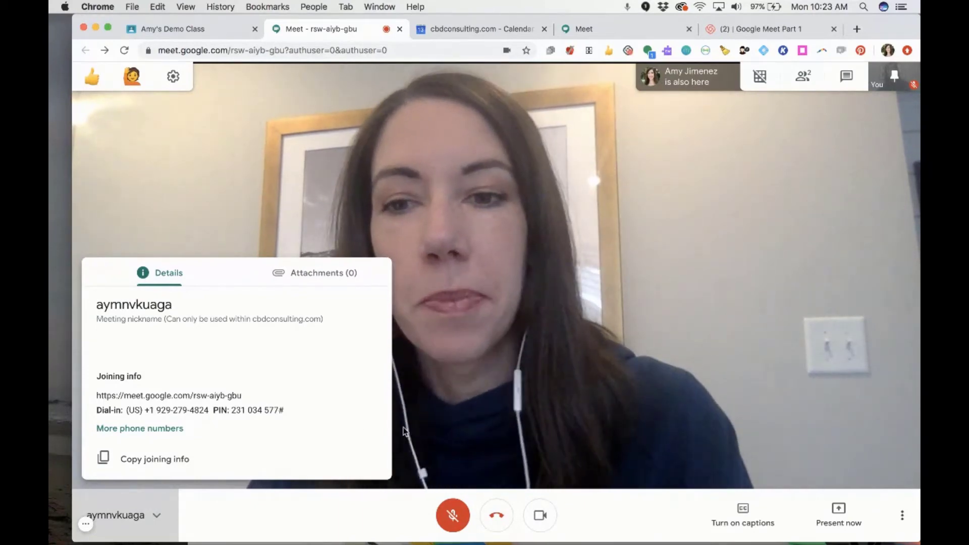
pyautogui.click(266, 511)
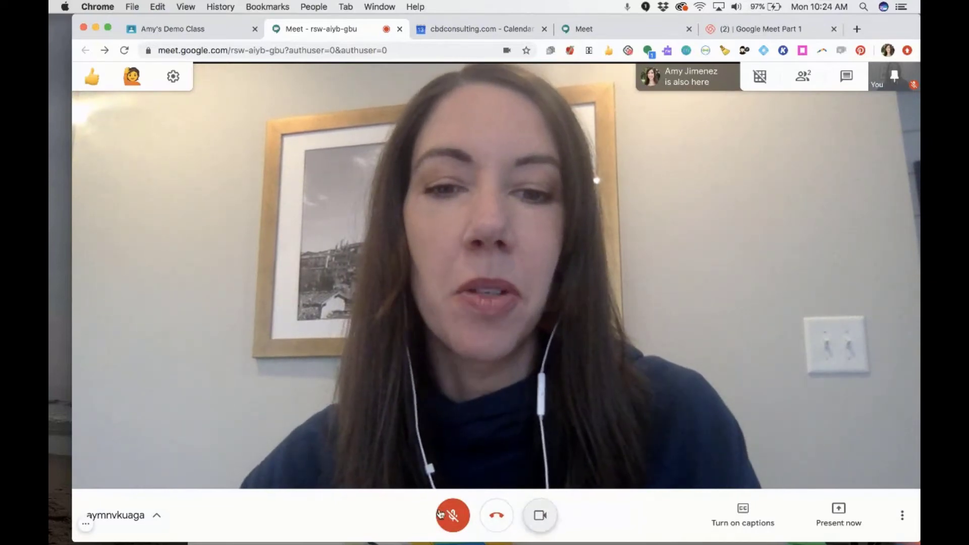
pyautogui.click(743, 512)
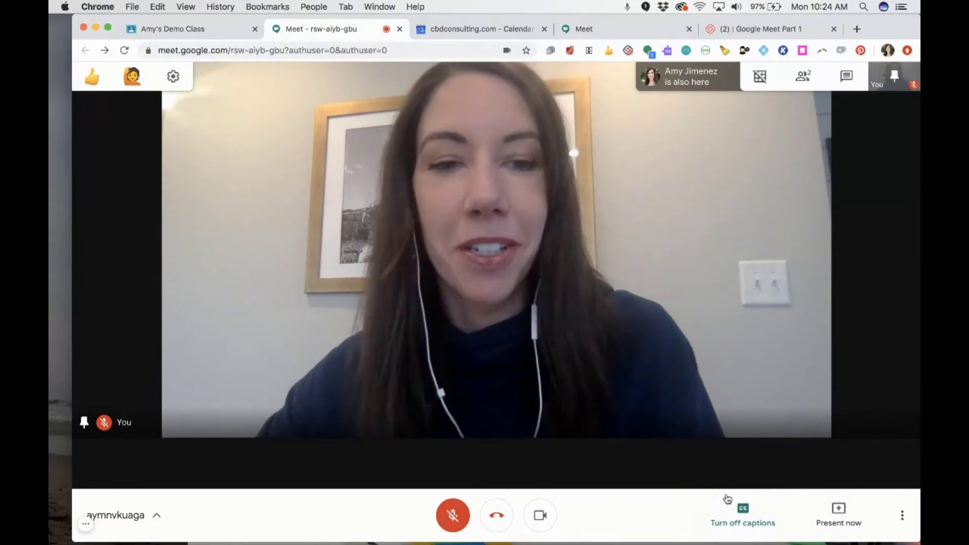
pyautogui.click(735, 512)
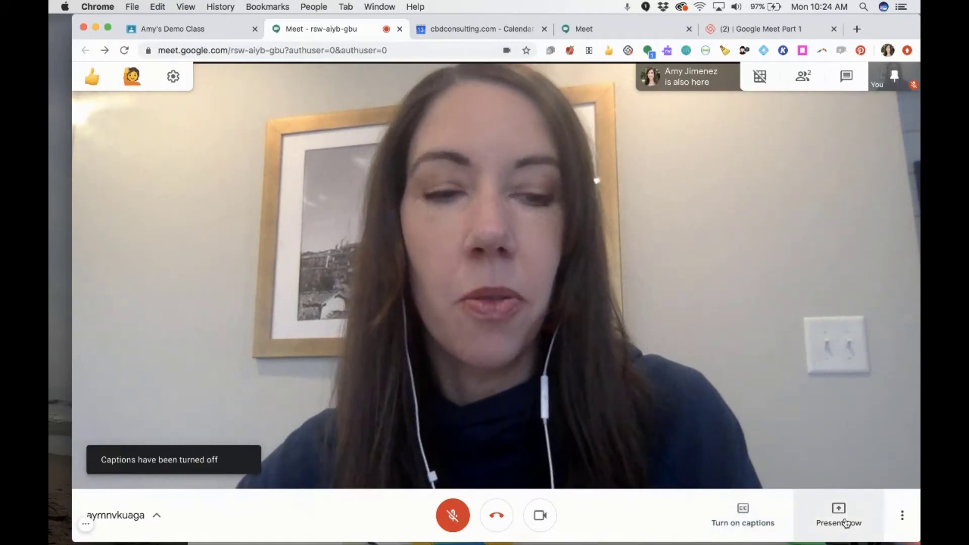
# Present a single window to the call, choosing the Chrome window with the DKMS Teach from home slides
pyautogui.click(846, 523)
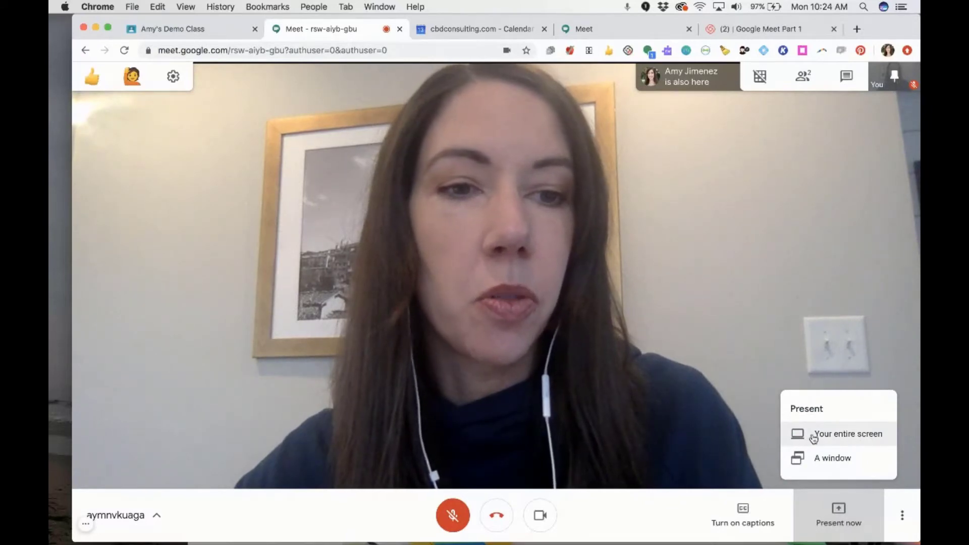
pyautogui.click(804, 463)
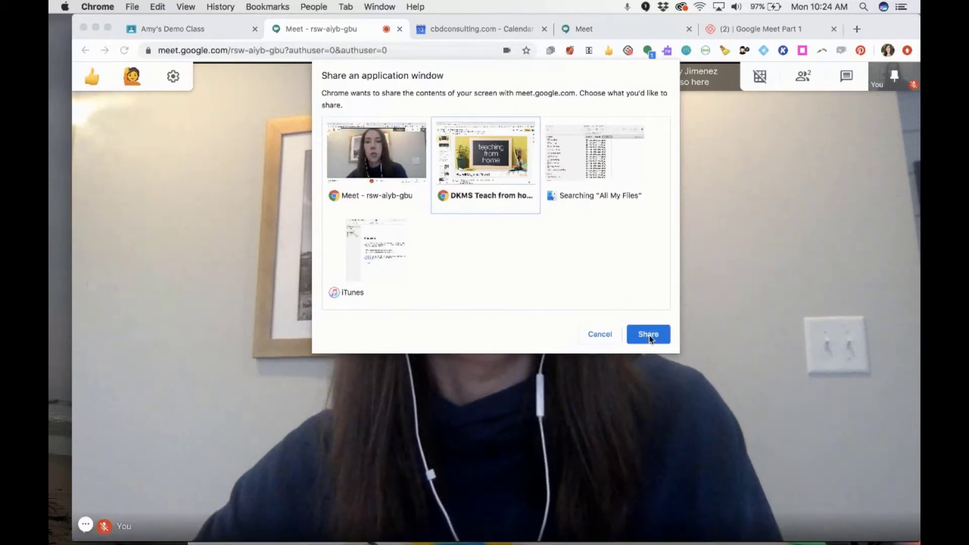
pyautogui.click(649, 335)
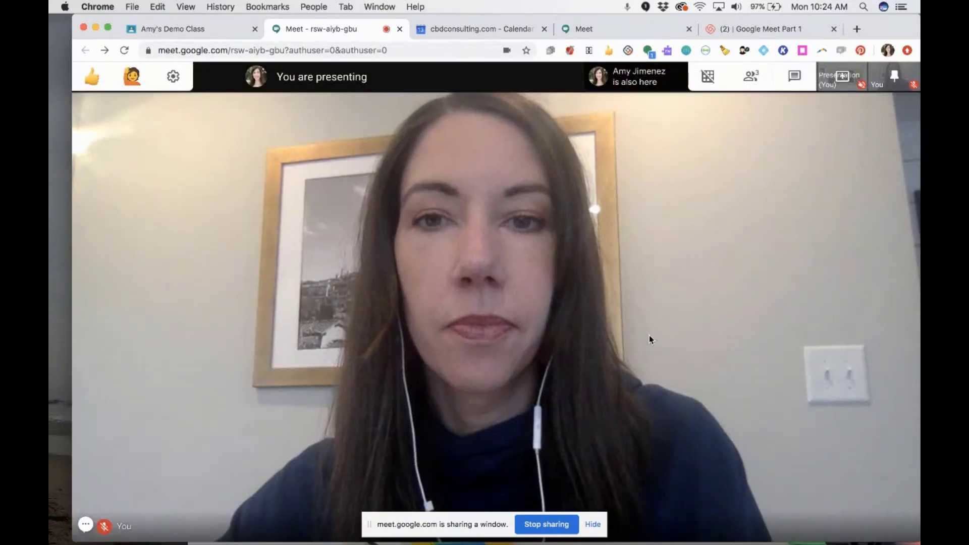
# Pin your slide presentation to the main view, and look at the list of people in the call
pyautogui.moveTo(609, 271)
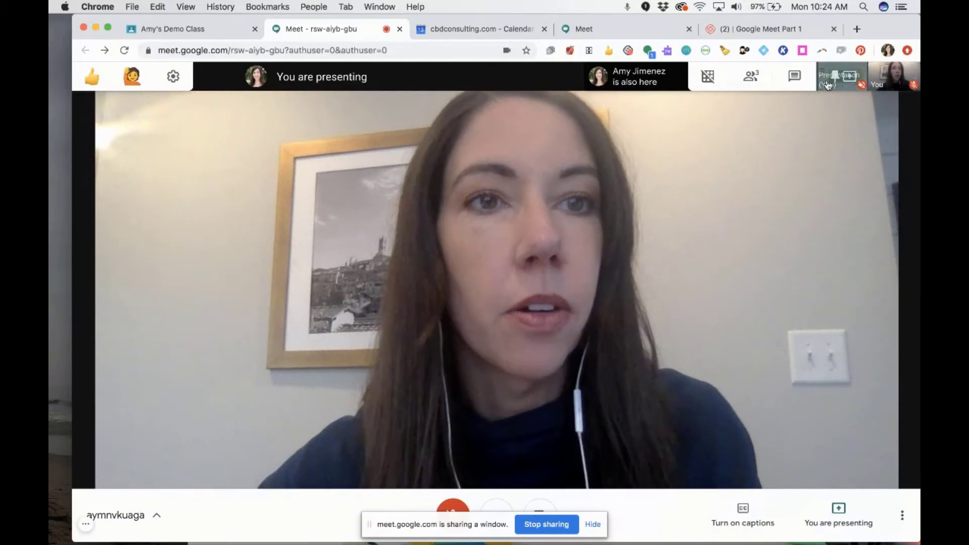
pyautogui.click(833, 80)
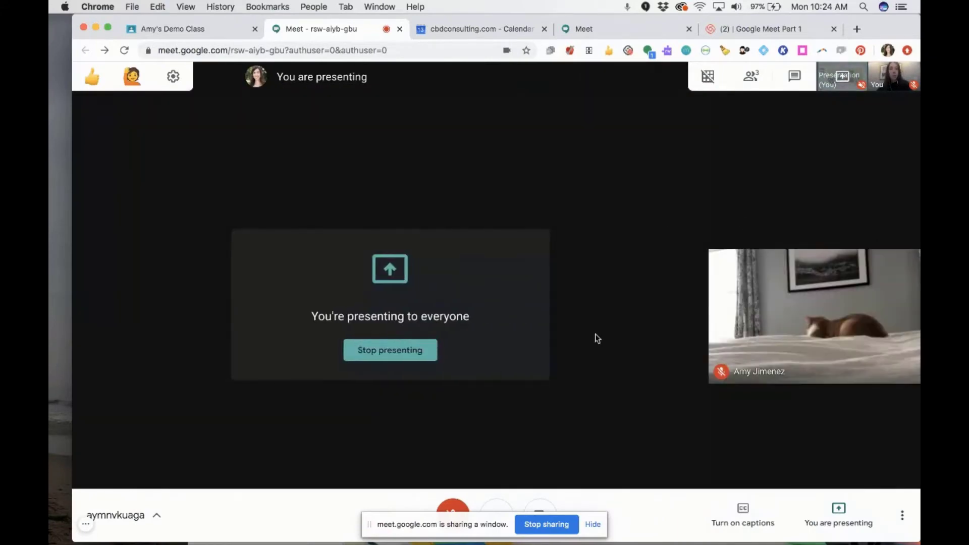
pyautogui.click(842, 76)
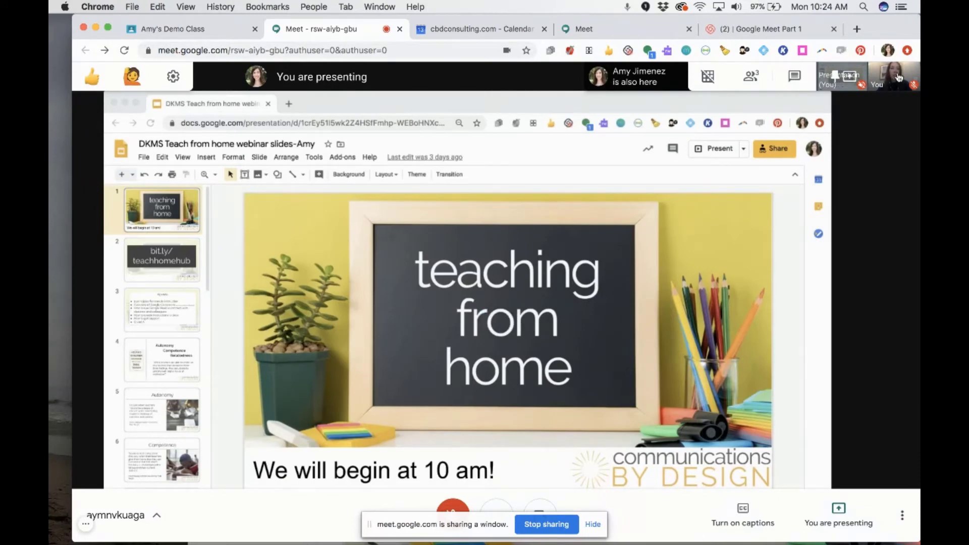
pyautogui.click(599, 80)
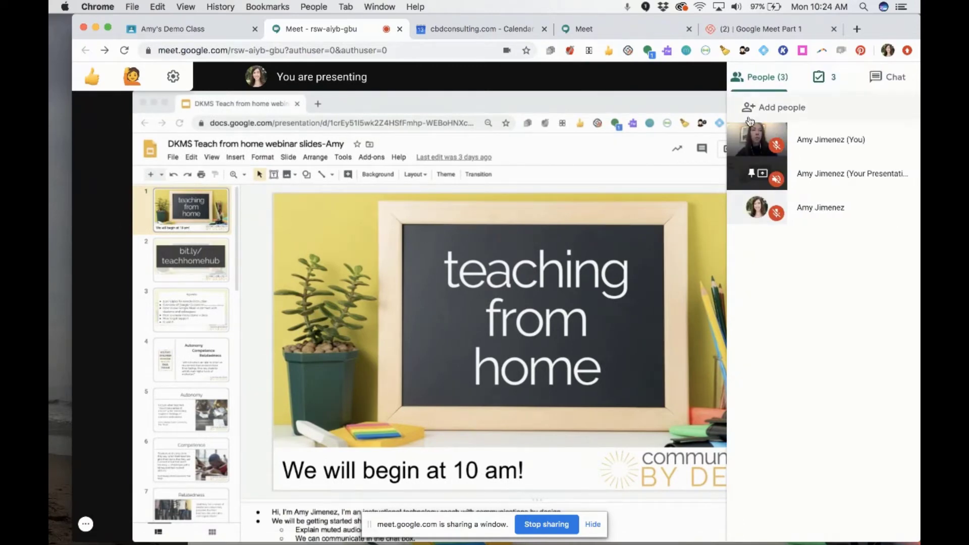
pyautogui.click(512, 300)
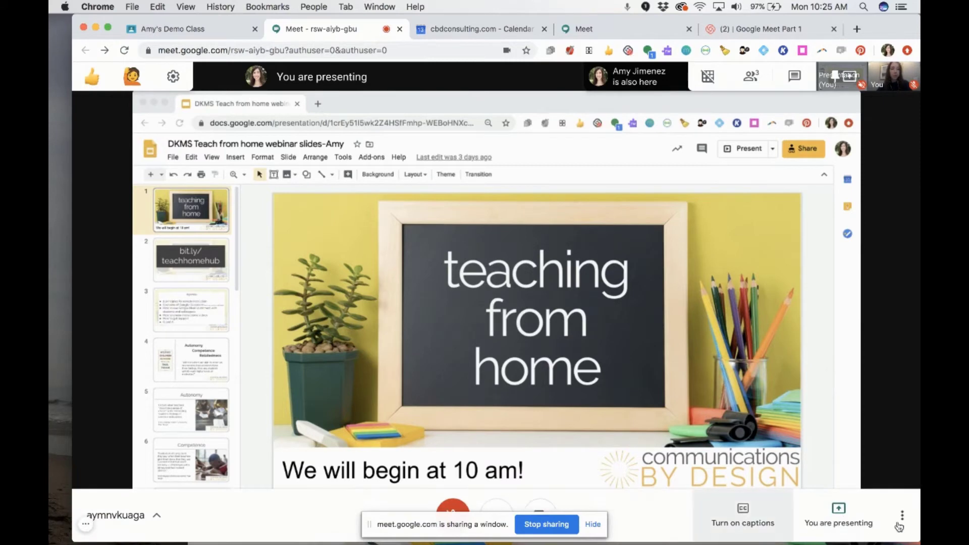
# Change the meeting layout to Tiled
pyautogui.click(903, 521)
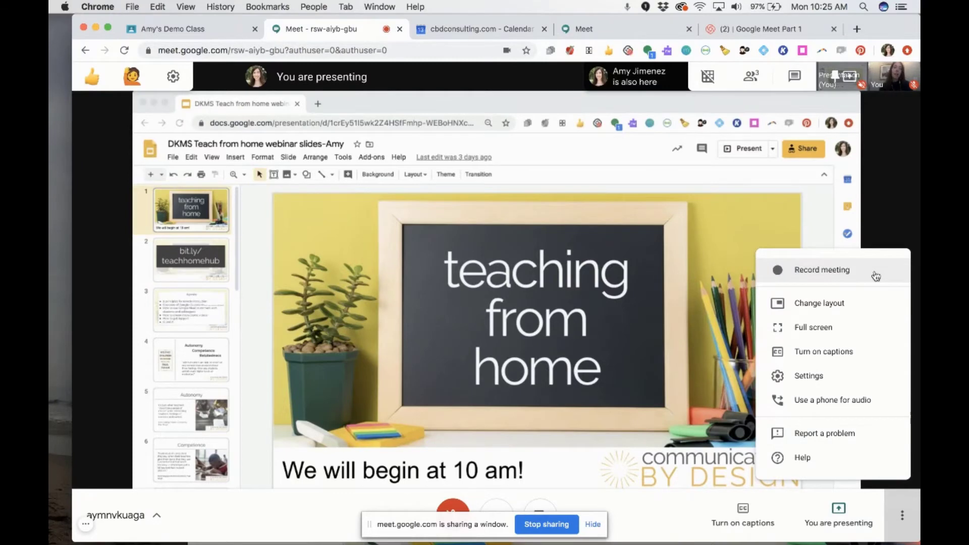
pyautogui.click(791, 310)
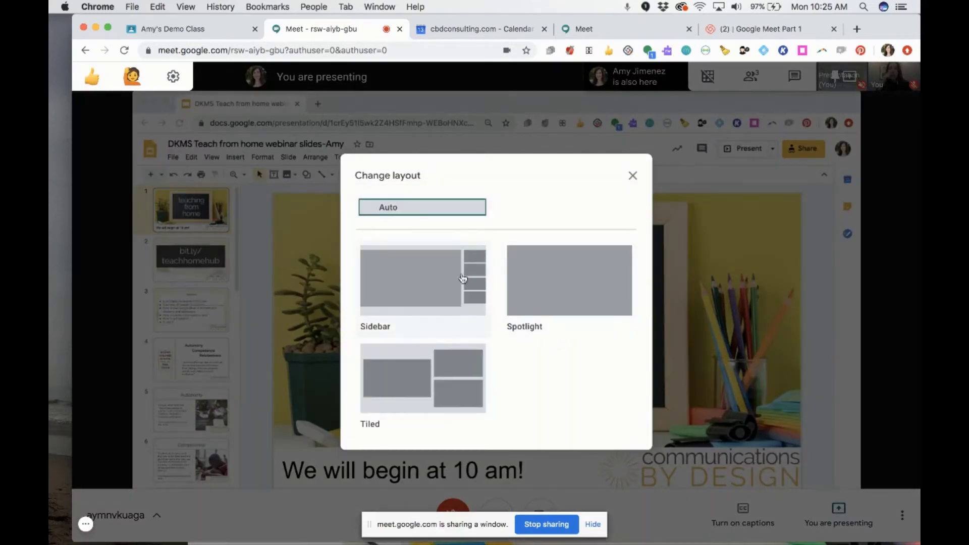
pyautogui.click(412, 393)
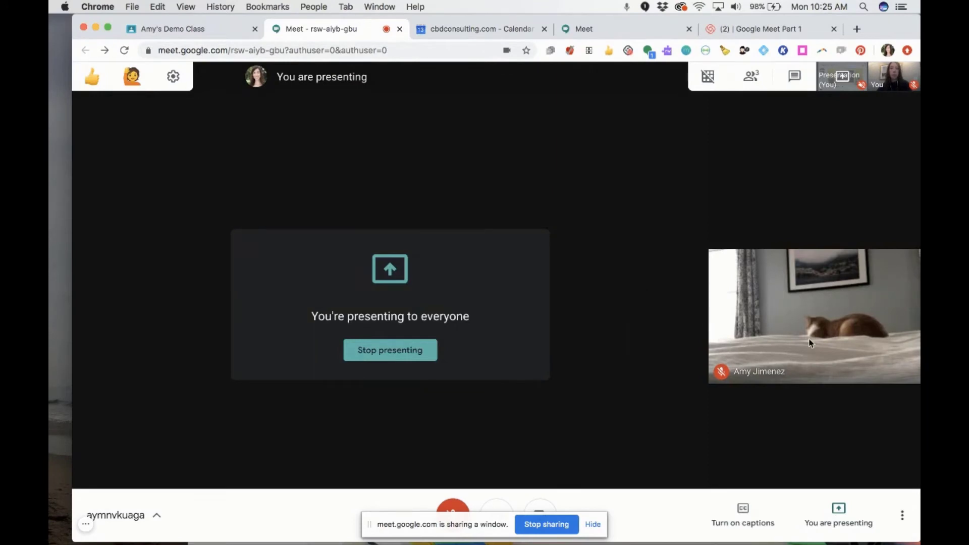
# Stop presenting the window to the call, and look through the meeting's additional options such as recording and layout
pyautogui.click(836, 518)
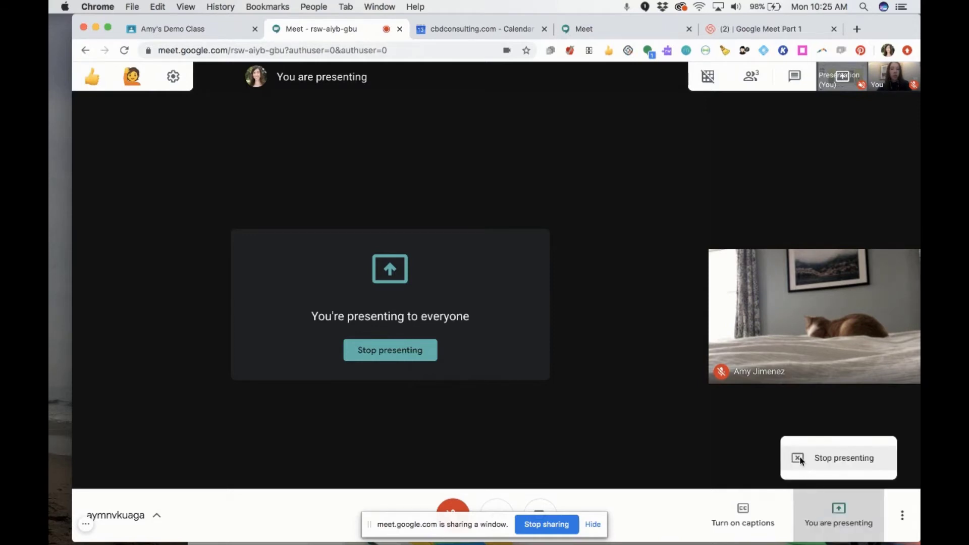
pyautogui.click(800, 459)
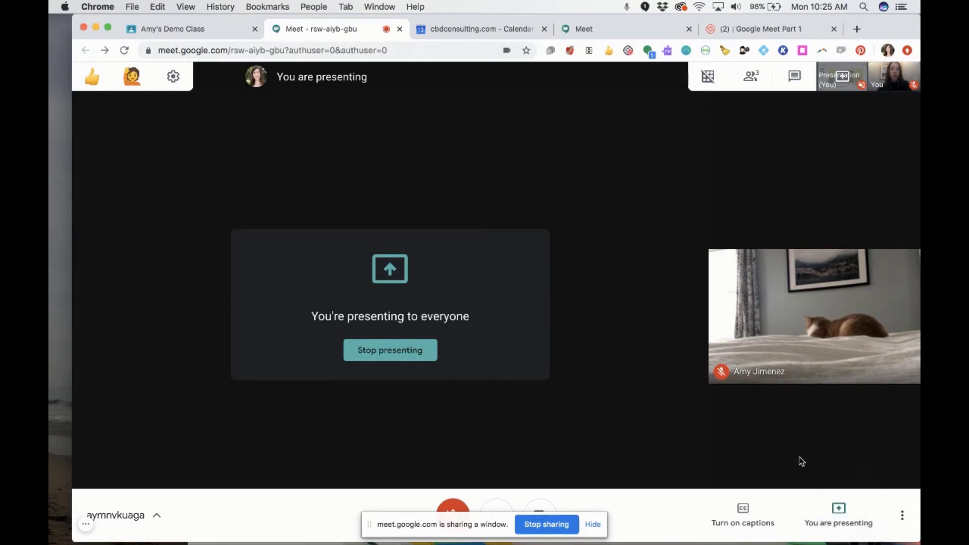
pyautogui.click(837, 518)
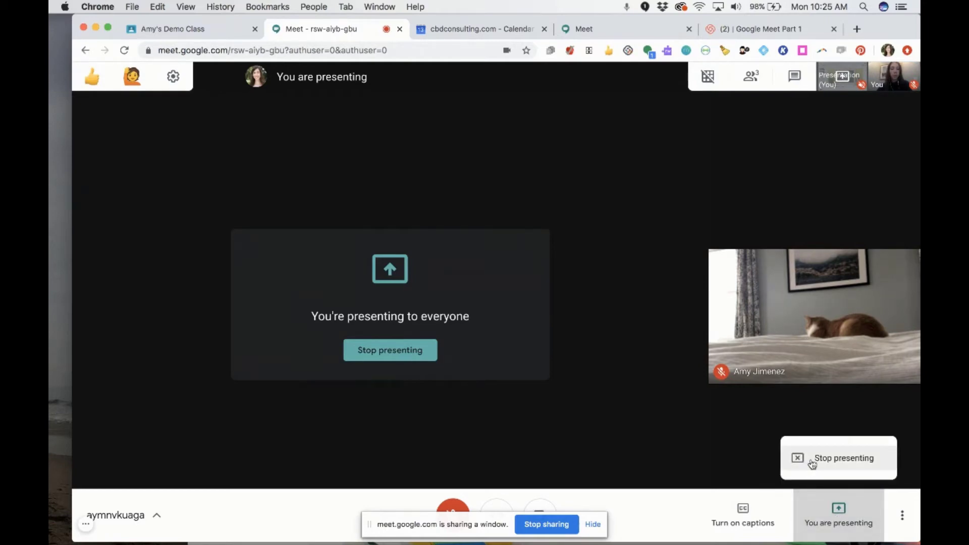
pyautogui.click(813, 461)
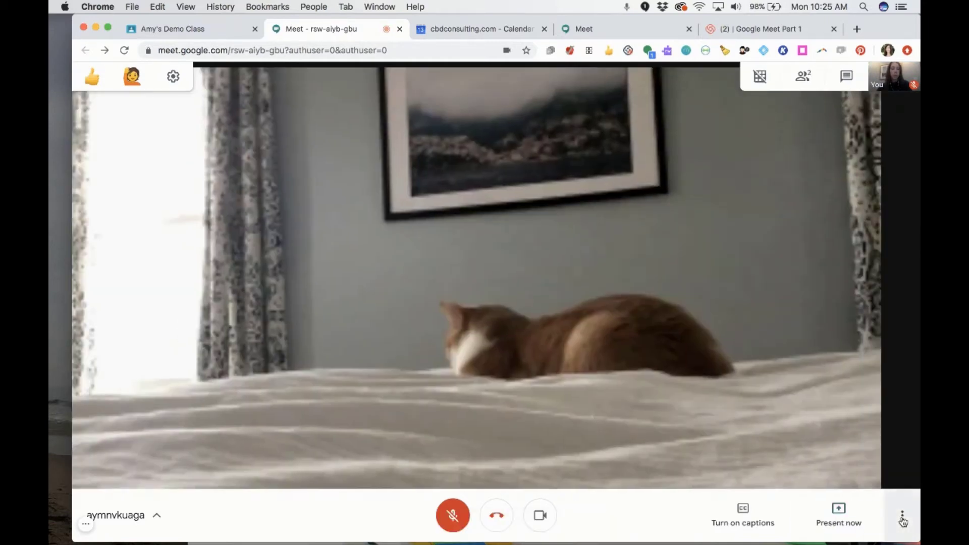
pyautogui.click(903, 518)
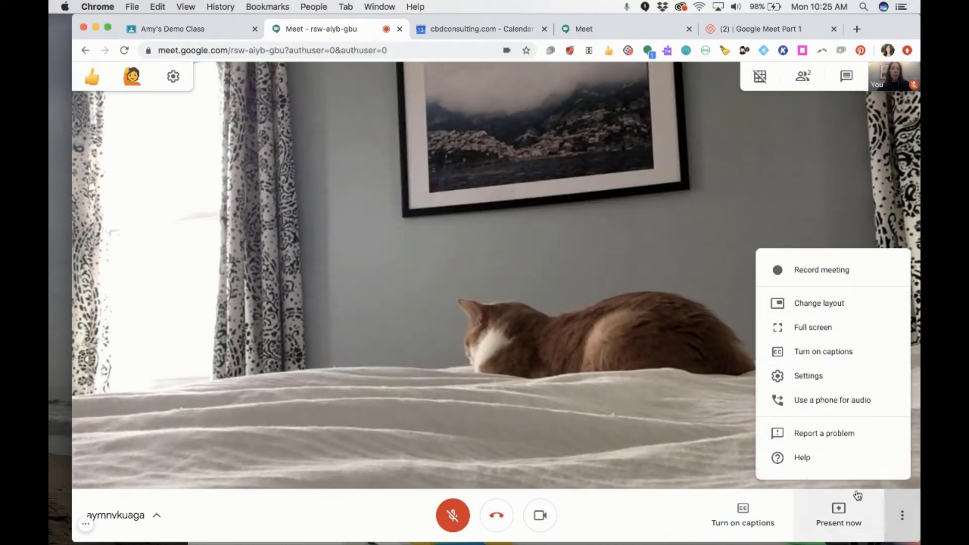
pyautogui.click(907, 521)
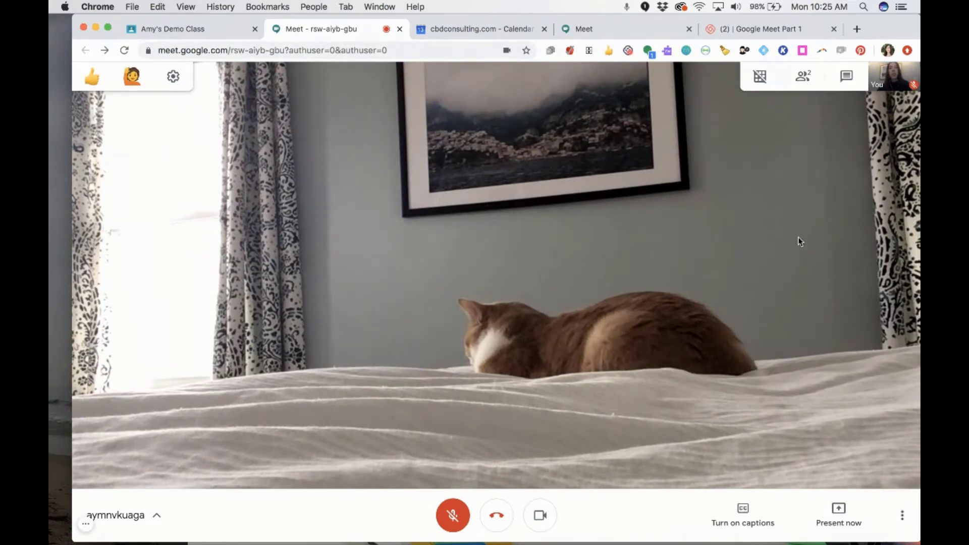
# With your own video pinned to the main view, raise your hand in the call and browse the emoji reactions
pyautogui.click(896, 78)
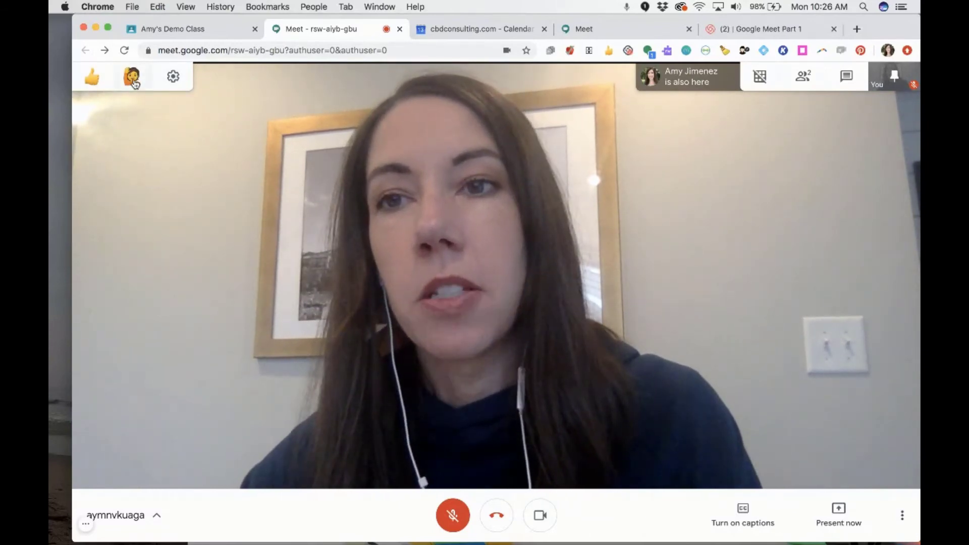
pyautogui.click(132, 80)
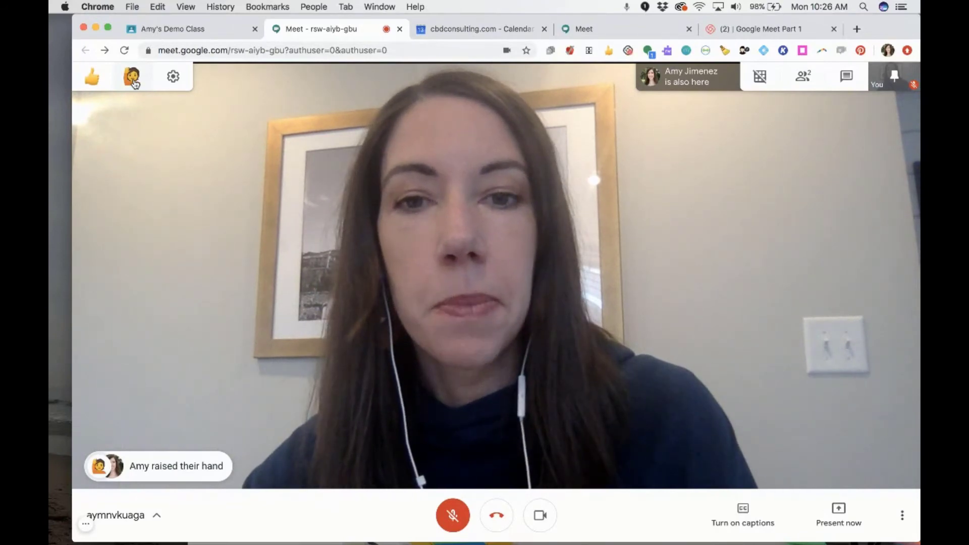
pyautogui.click(93, 79)
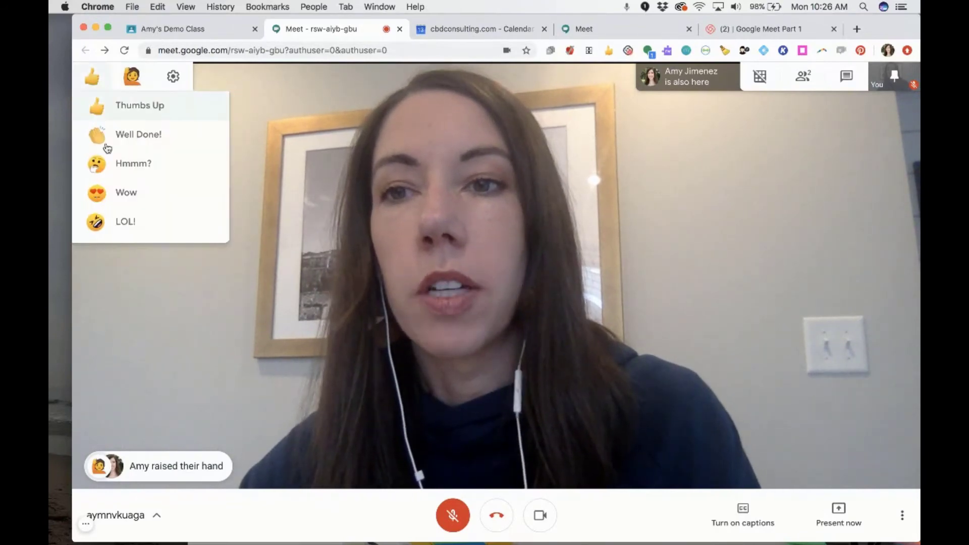
pyautogui.click(106, 166)
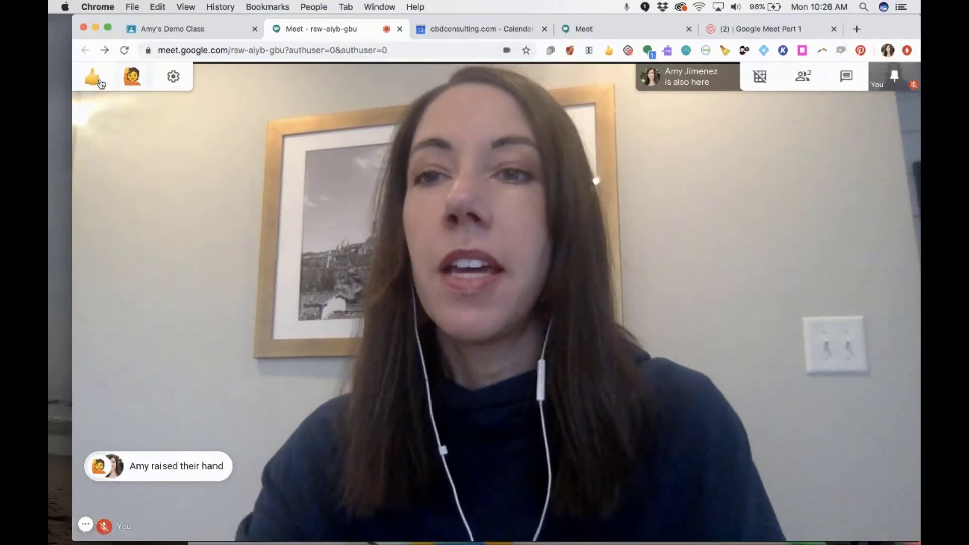
pyautogui.moveTo(91, 78)
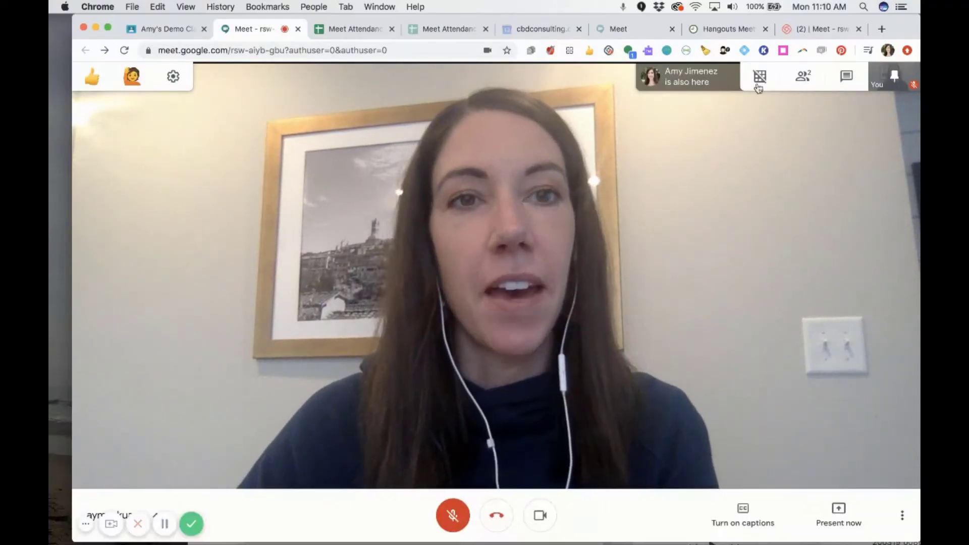
# Turn on grid view and unpin your own video to show all participants side by side
pyautogui.moveTo(759, 81)
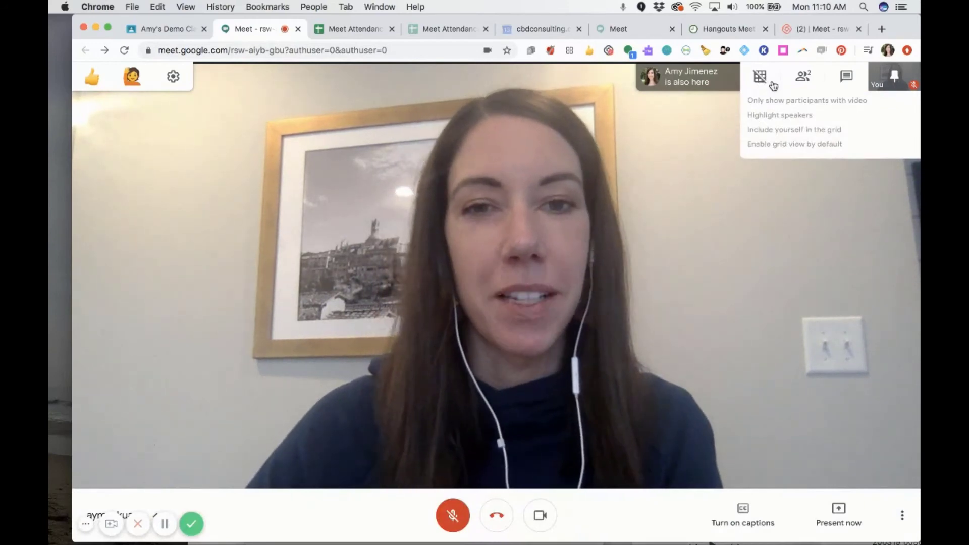
pyautogui.click(772, 84)
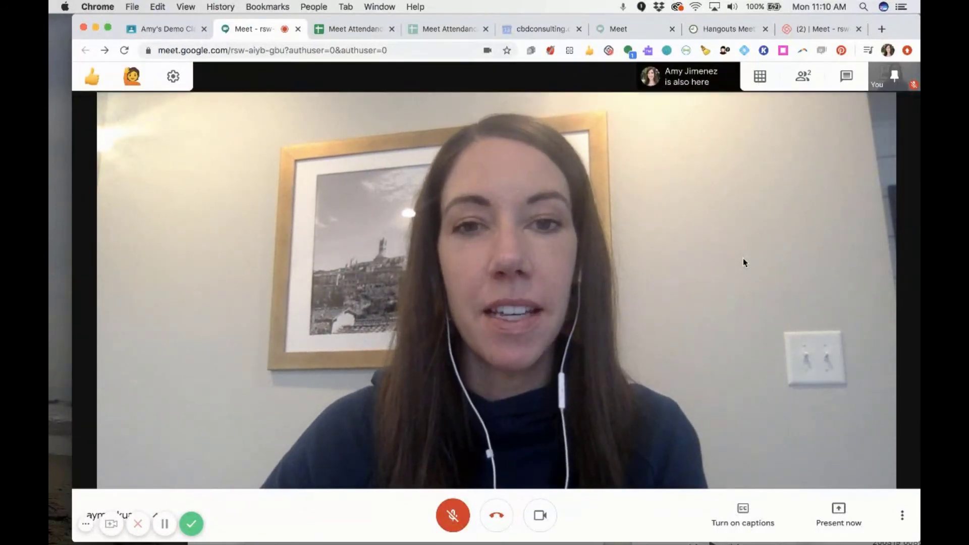
pyautogui.click(899, 89)
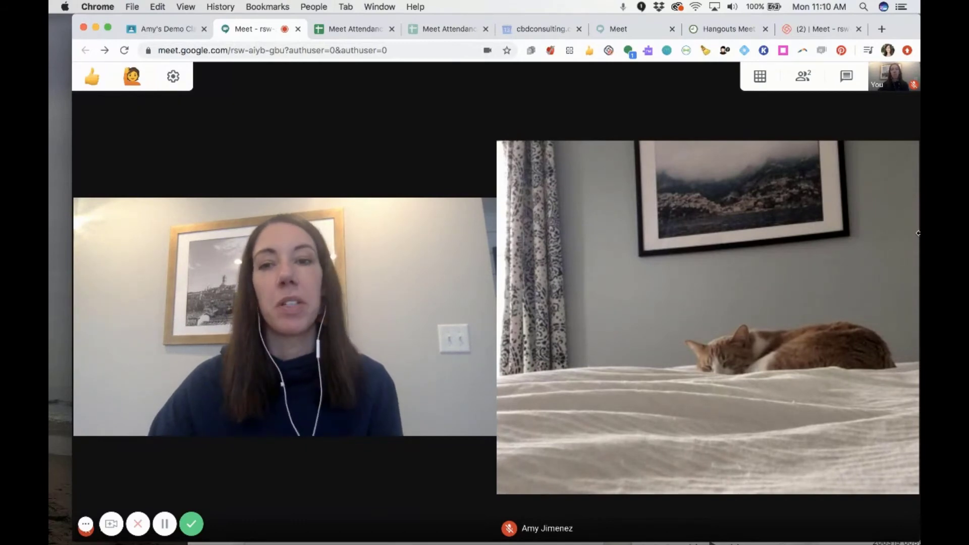
# Review the grid view options, turn grid view off, and pin your own video to the main view
pyautogui.moveTo(759, 83)
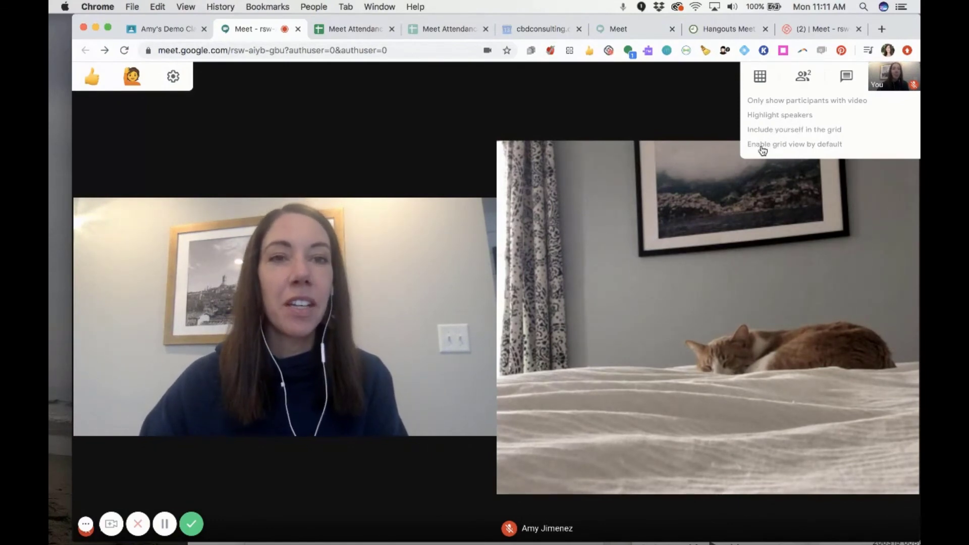
pyautogui.click(760, 76)
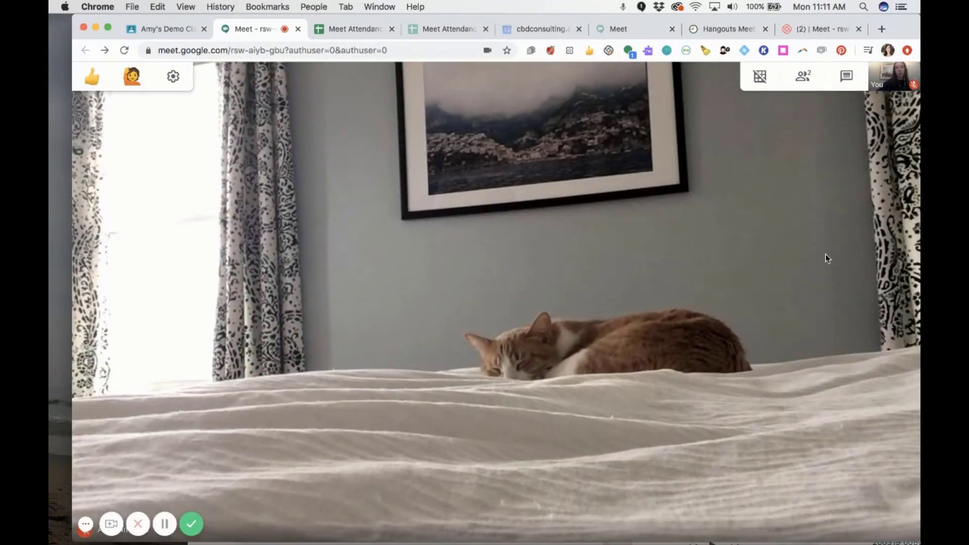
pyautogui.click(896, 77)
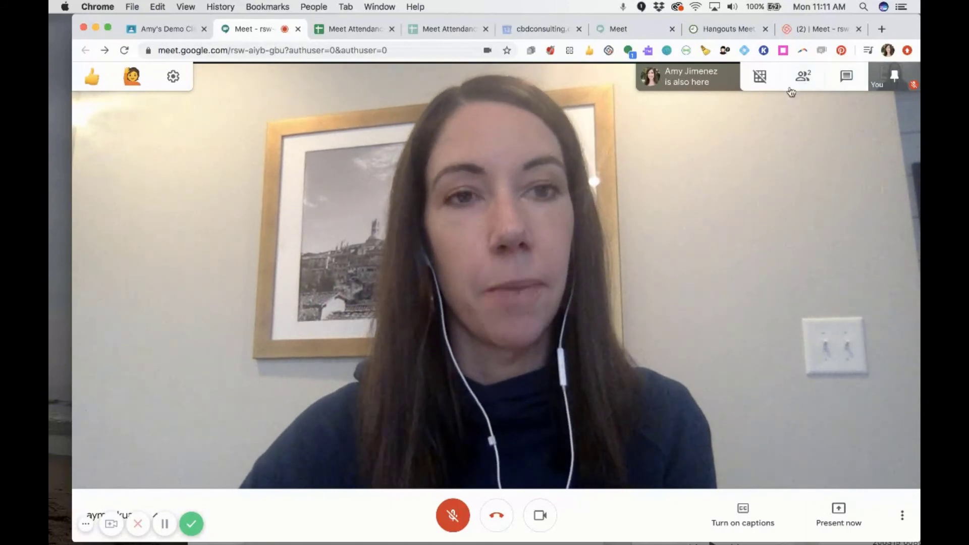
# From the list of people in the call, pin the other participant's video and switch the pin back to your own
pyautogui.click(803, 80)
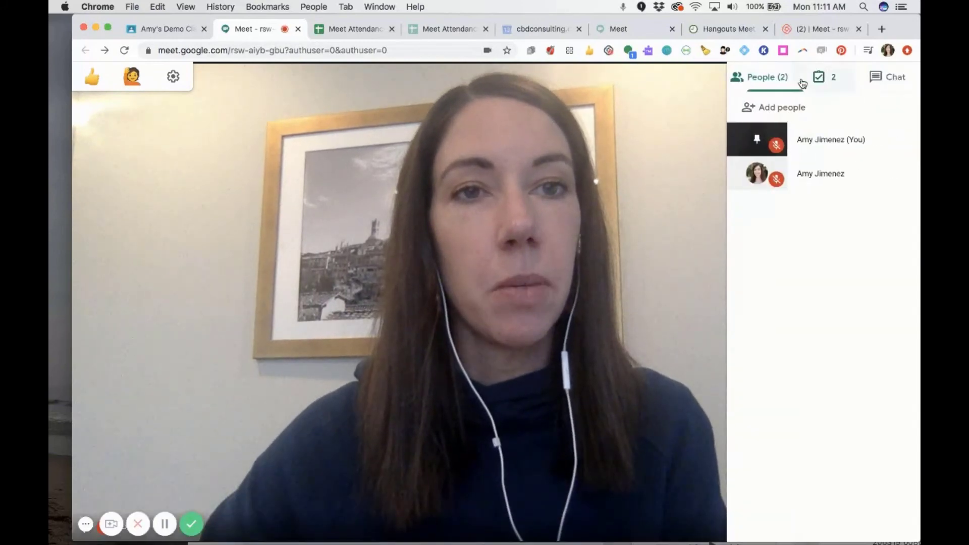
pyautogui.click(757, 175)
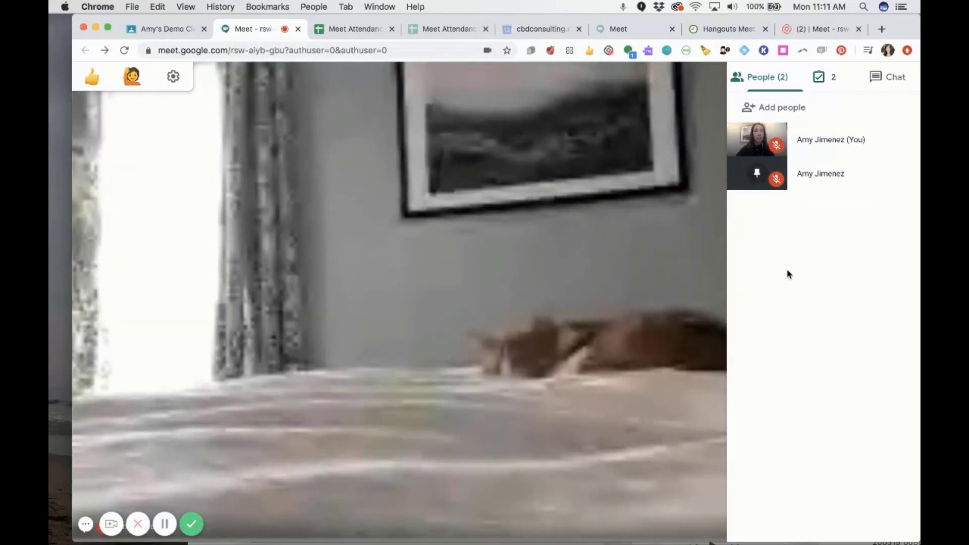
pyautogui.click(757, 140)
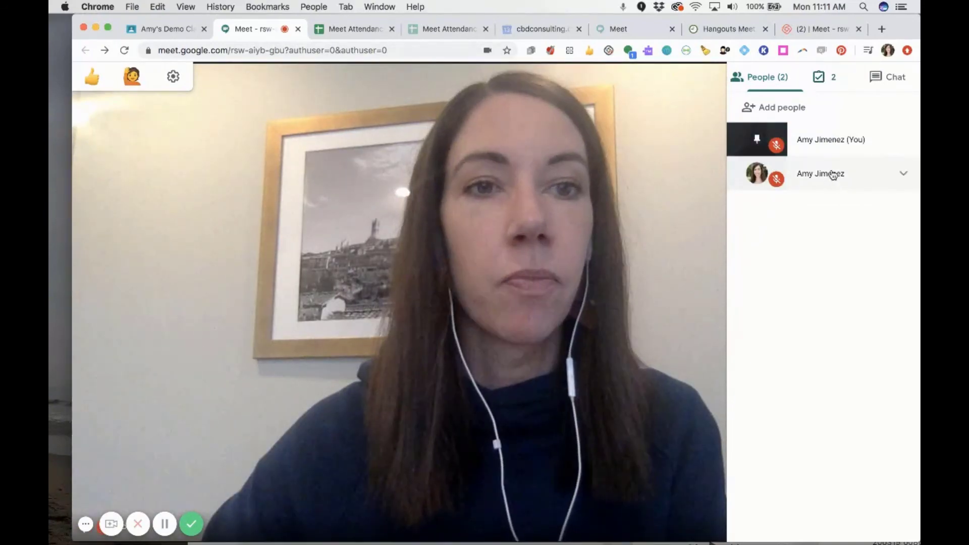
# Show the pin, mute and remove controls for the other participant, and open the call's chat ready for a message
pyautogui.click(904, 175)
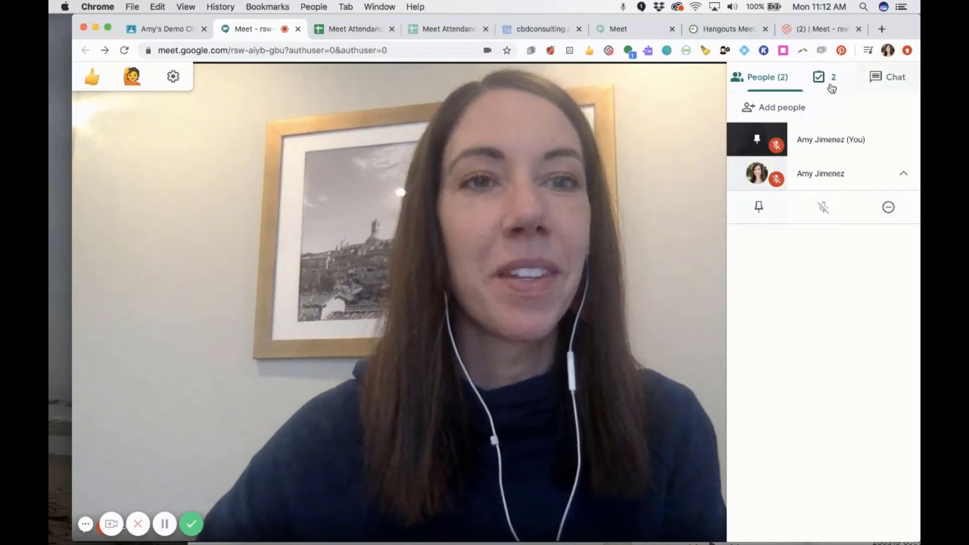
pyautogui.click(891, 82)
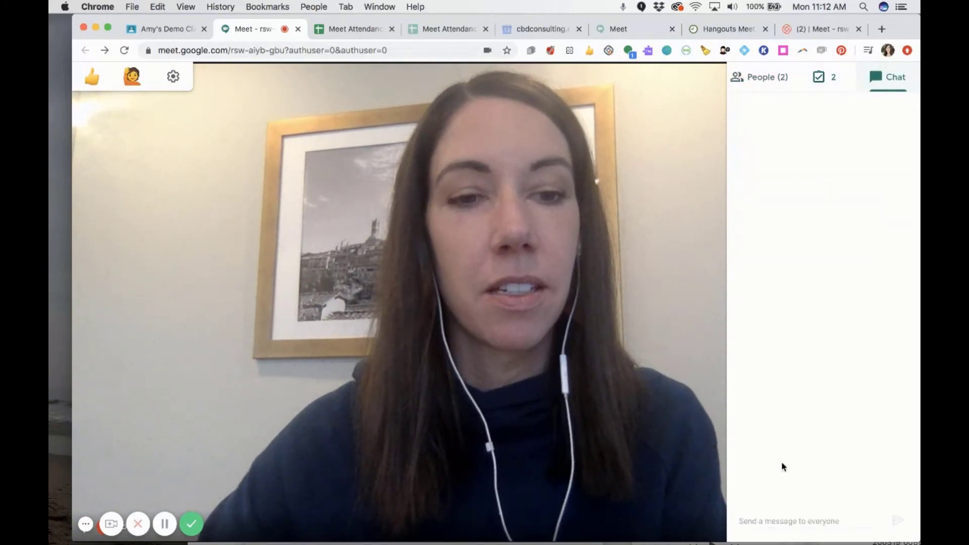
pyautogui.click(767, 519)
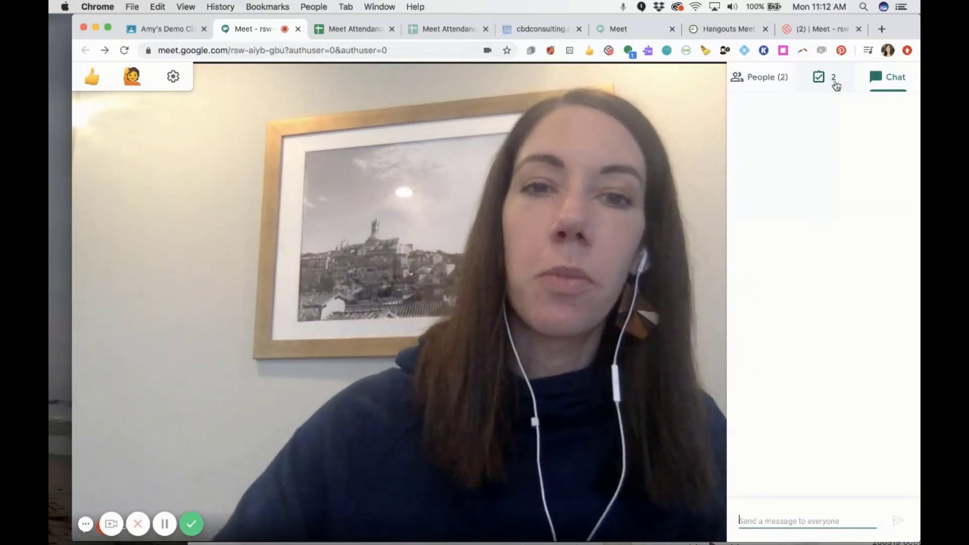
# Open the call's Meet Attendance spreadsheet, and return to the meeting with its side panel closed
pyautogui.click(836, 86)
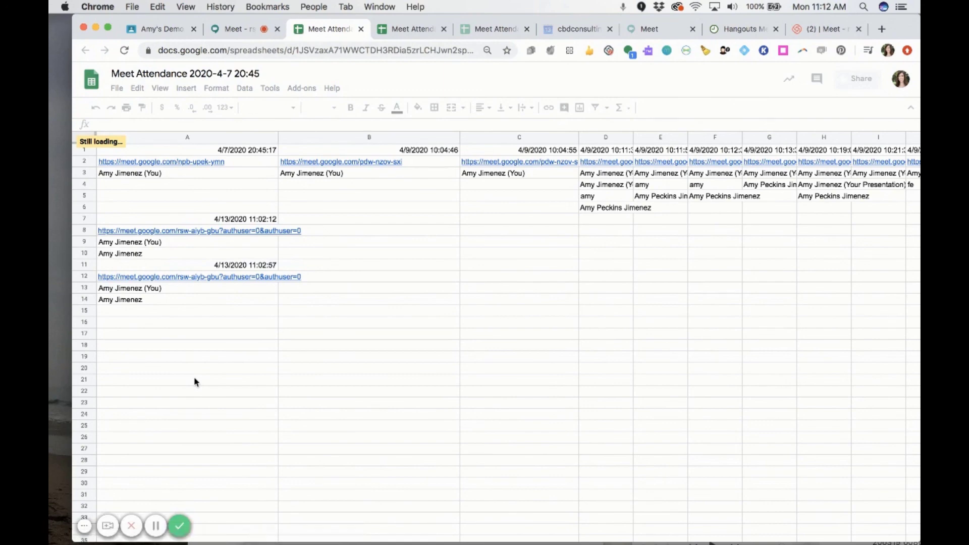
pyautogui.click(230, 31)
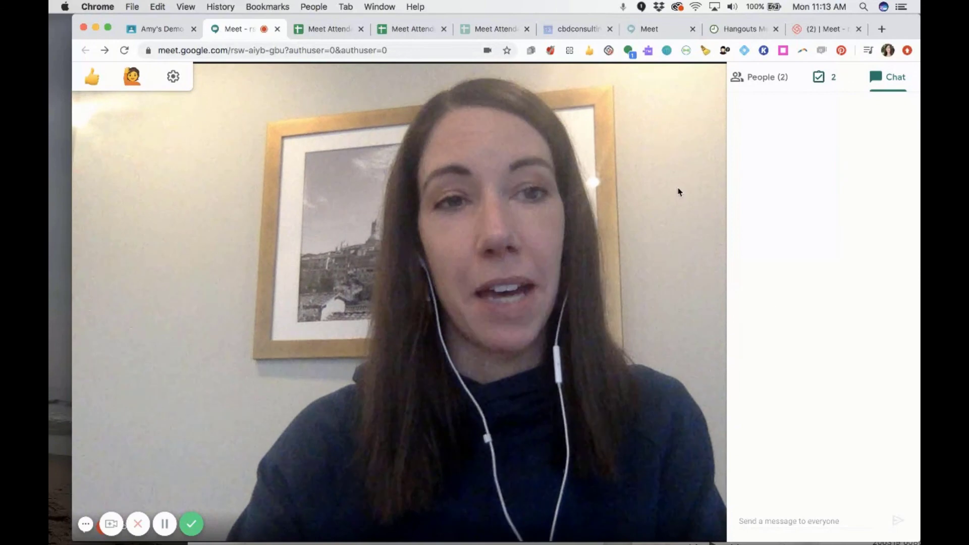
pyautogui.click(676, 182)
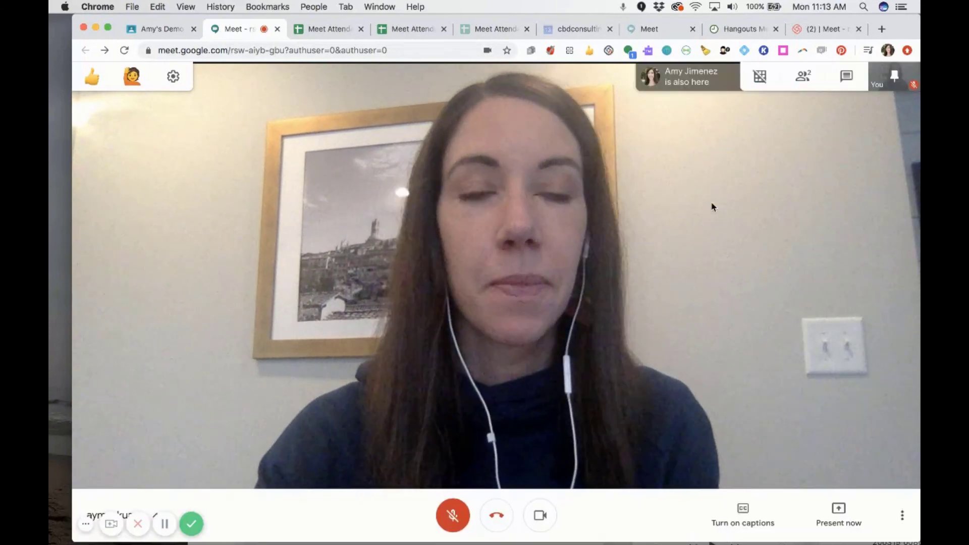